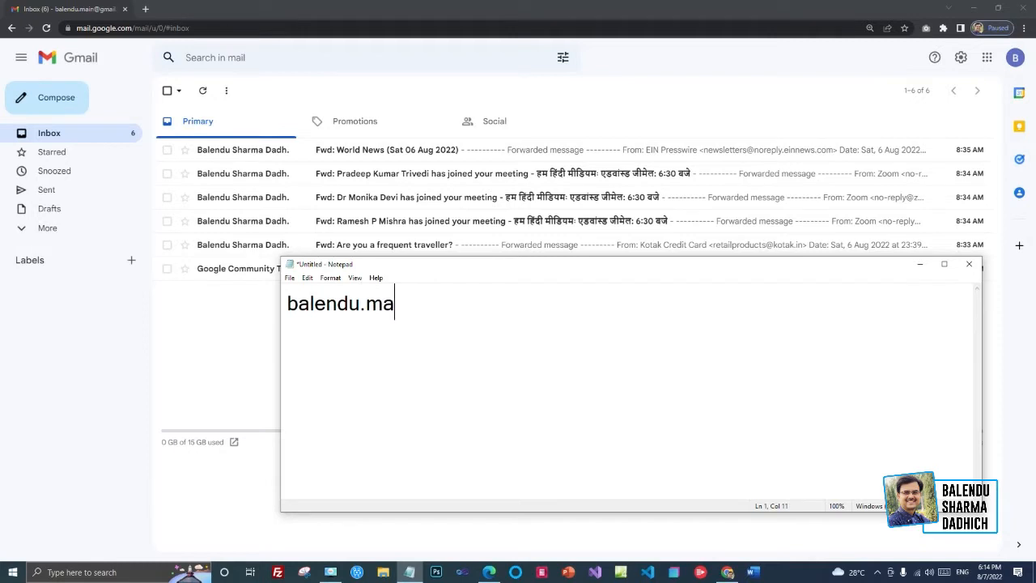
- List the main and second account addresses on separate Notepad lines, then return to the Gmail inbox
text(gmail.com)
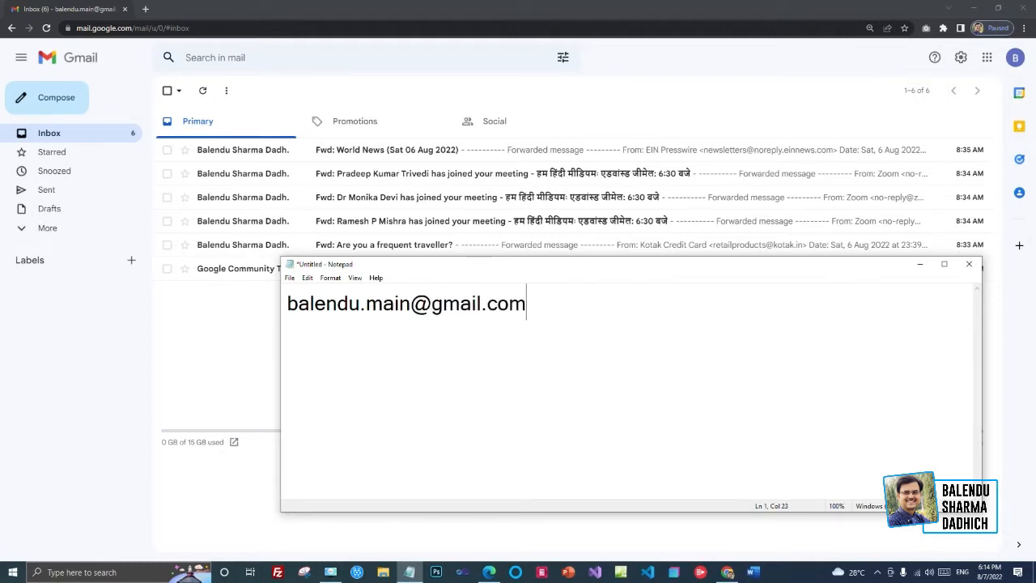
key(Return)
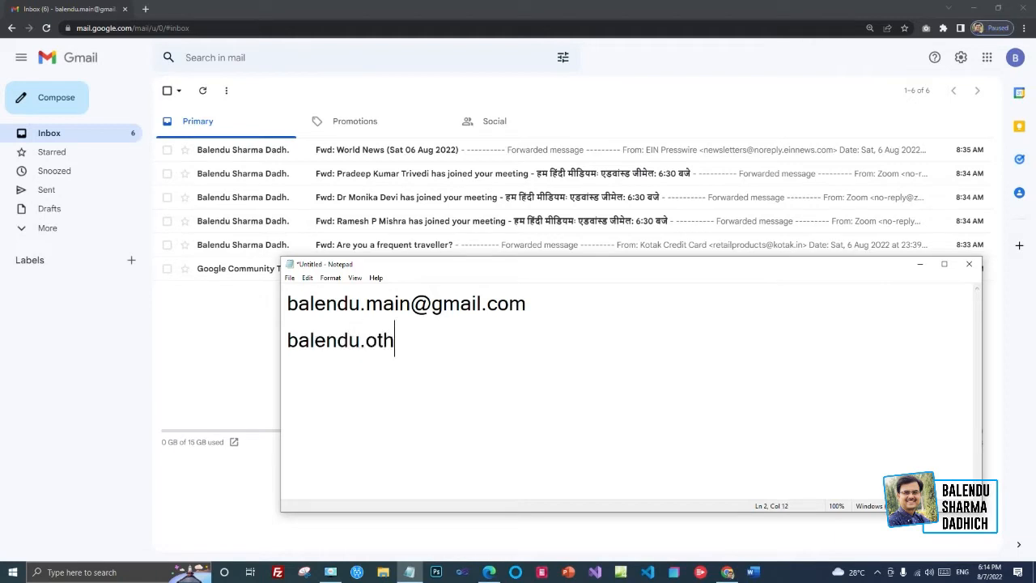
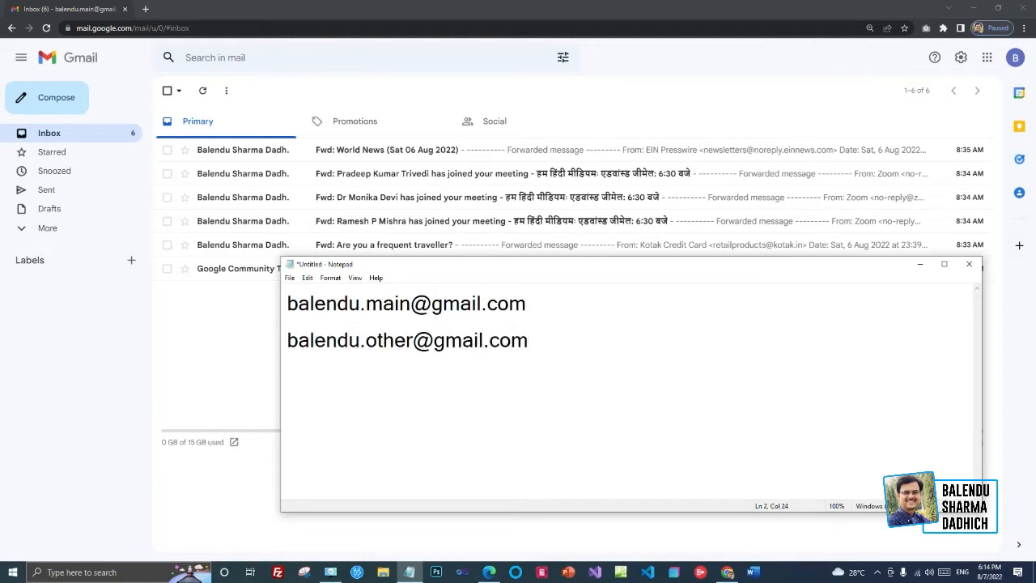
drag(529, 303, 238, 309)
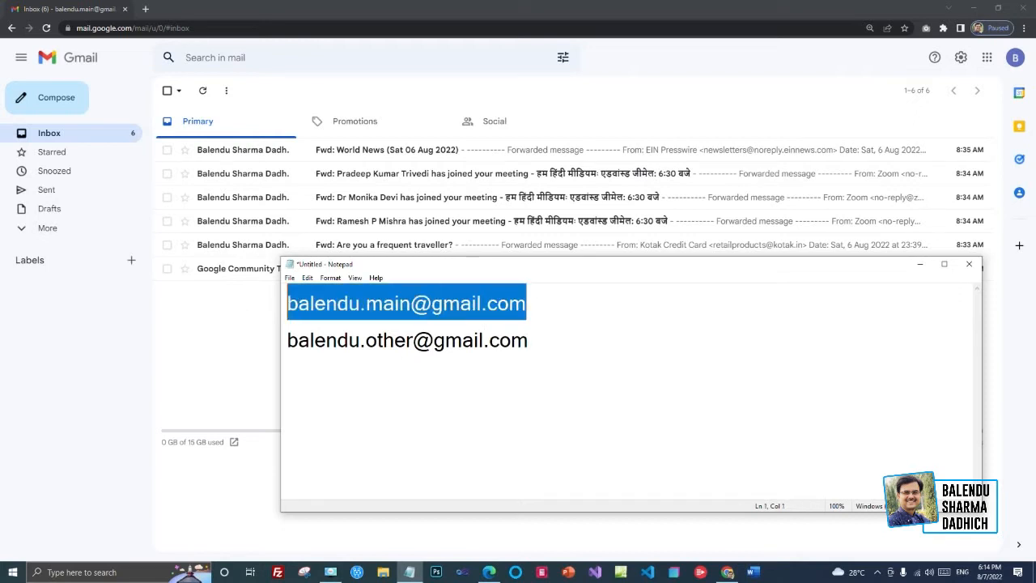
click(460, 340)
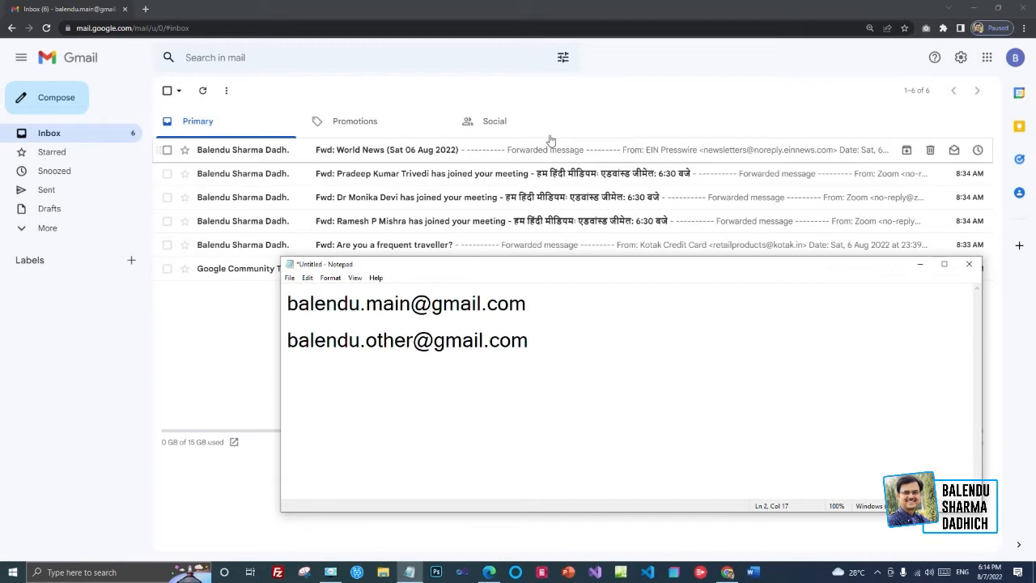
click(617, 103)
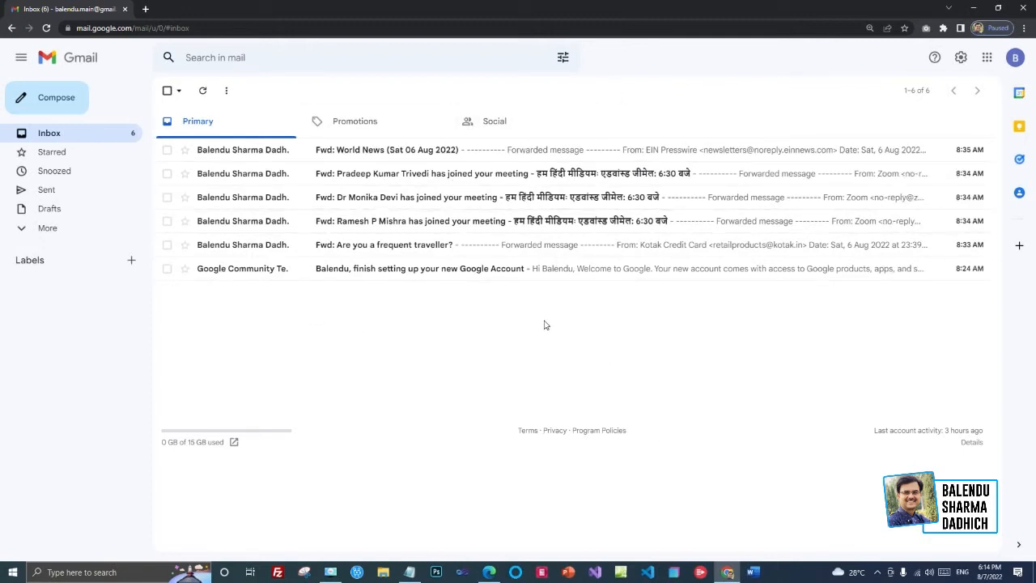
- Open the full Gmail settings page in the second account's window
mouse_move(489, 574)
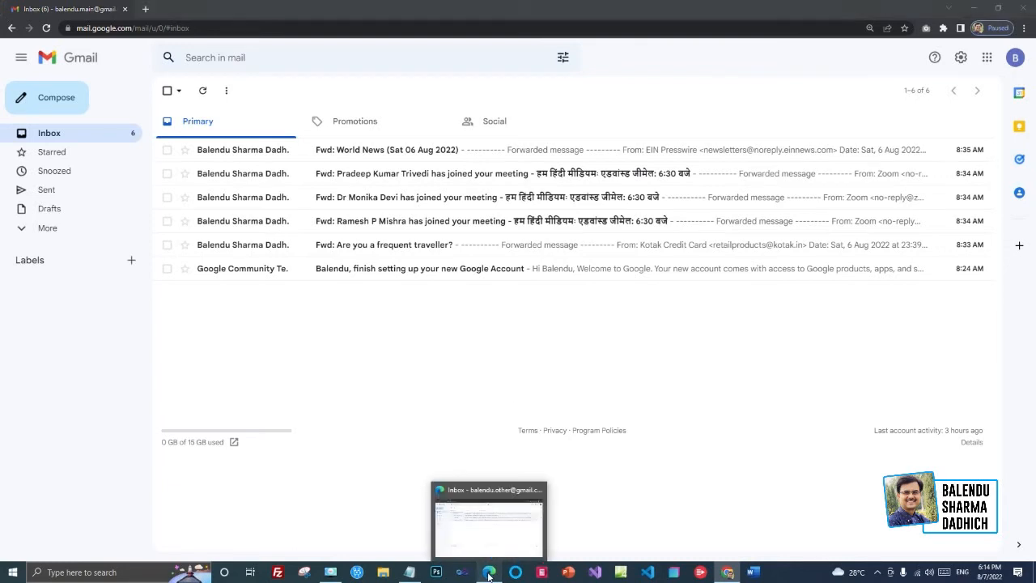
click(489, 518)
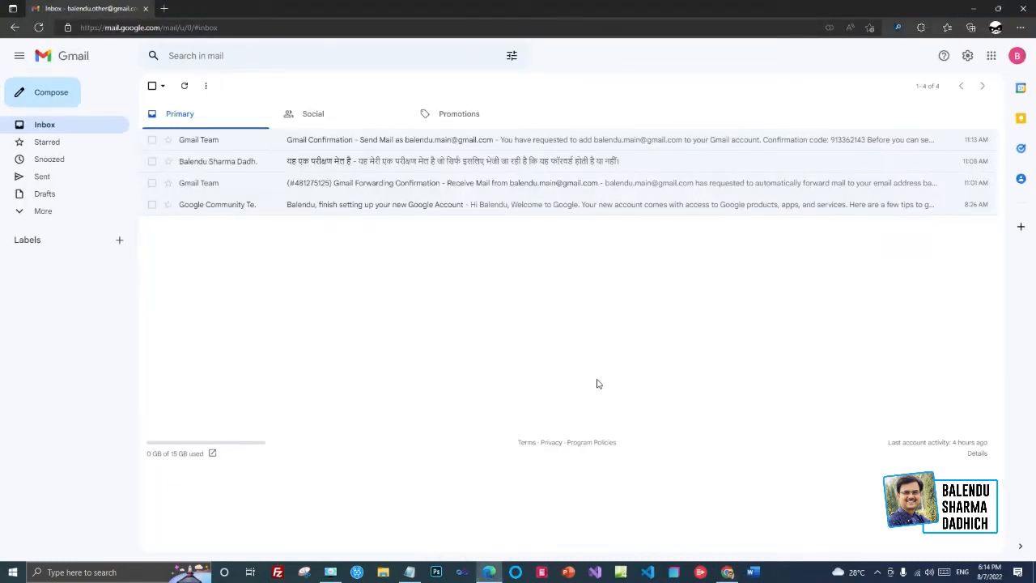
click(967, 55)
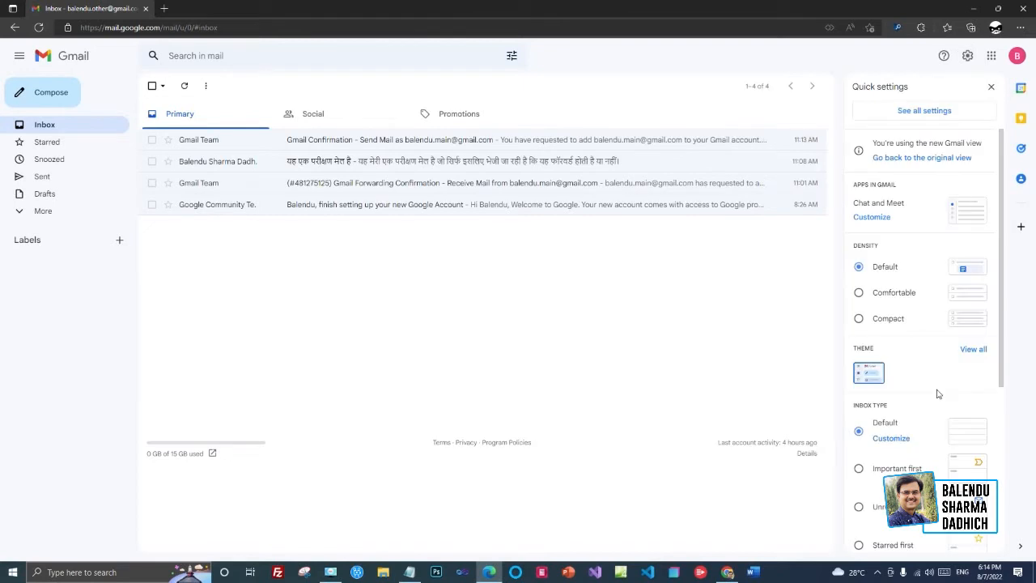
click(923, 110)
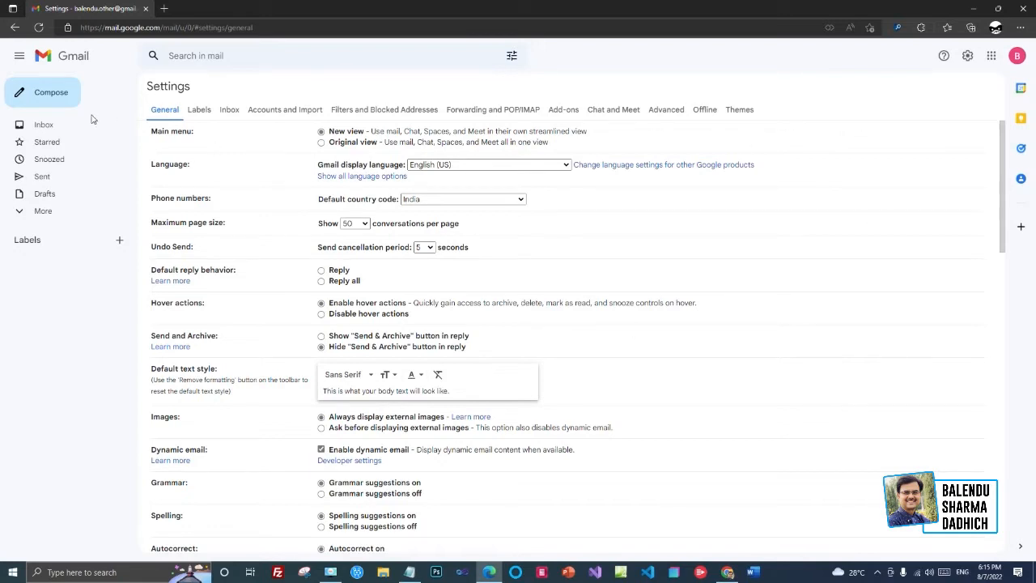
- On the Accounts and Import tab, start Import mail and contacts
click(283, 115)
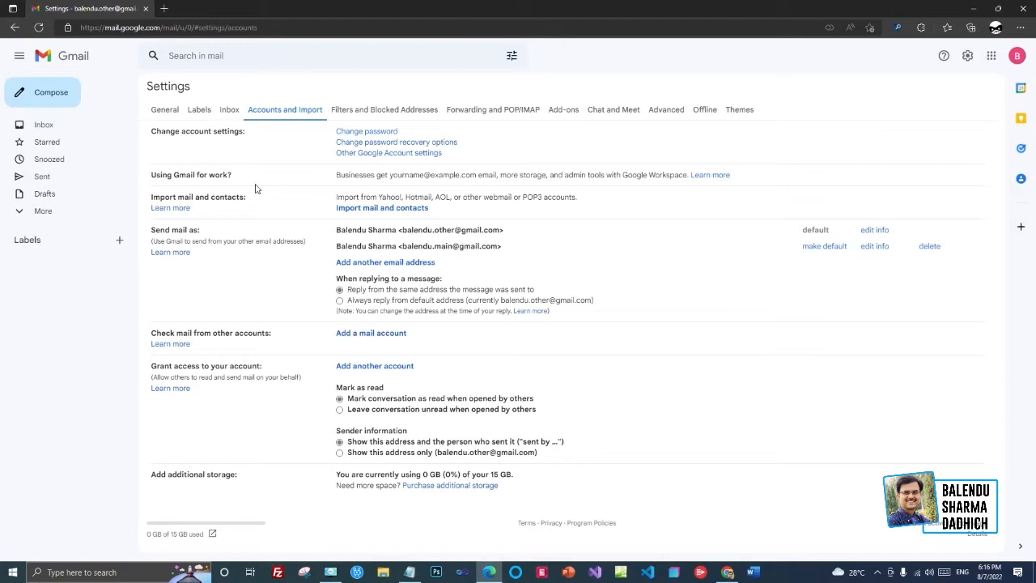
drag(246, 198, 161, 197)
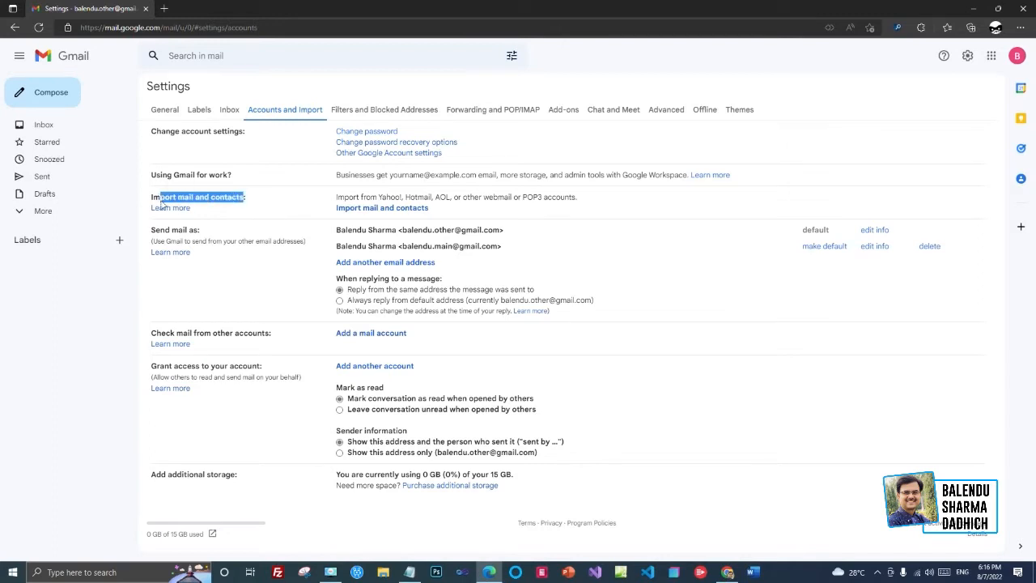
click(259, 198)
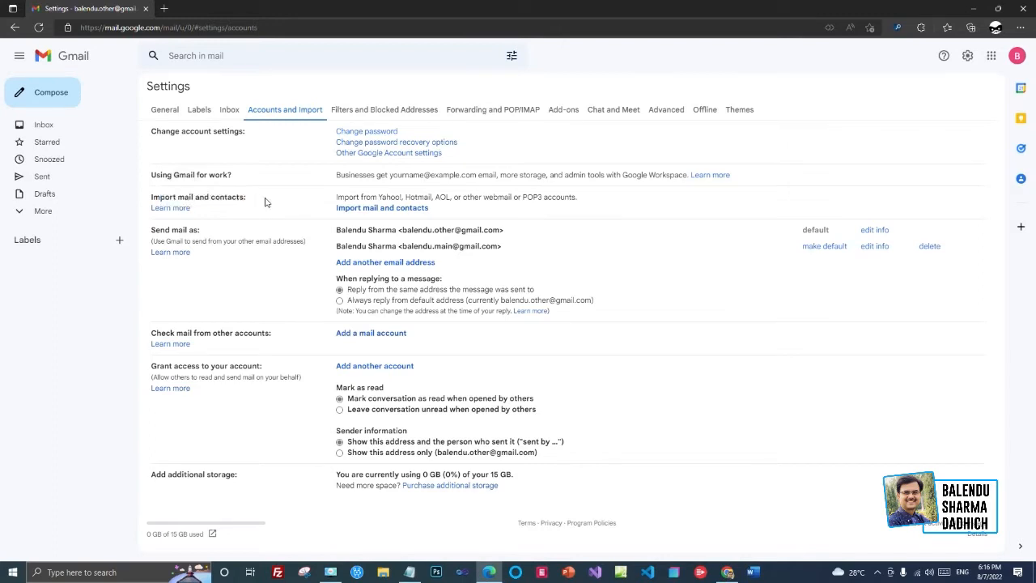
click(378, 213)
- Enter the main account's address in the import wizard and continue to the Google sign-in tab
drag(186, 8, 477, 138)
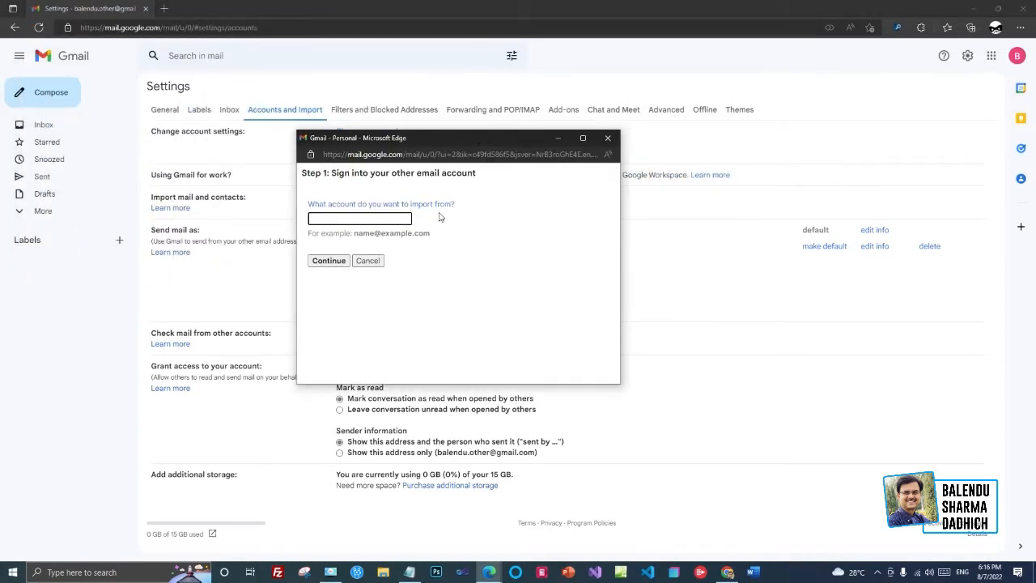
click(386, 218)
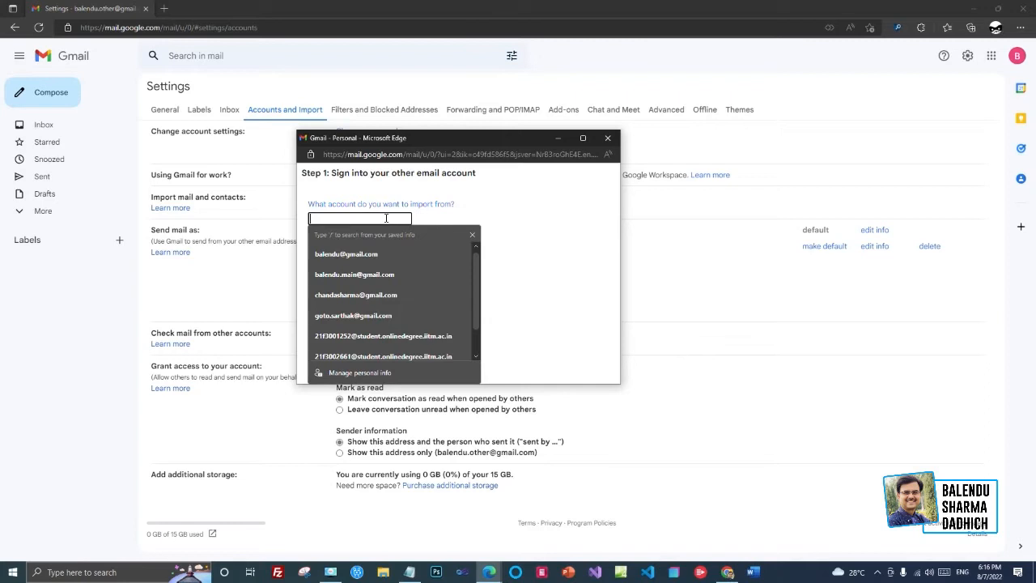
click(359, 275)
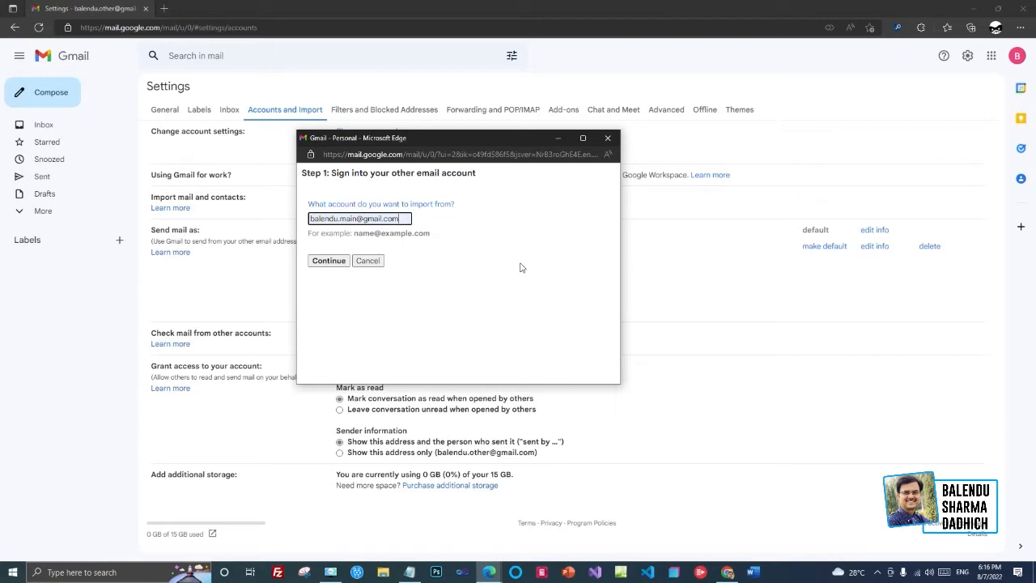
click(328, 261)
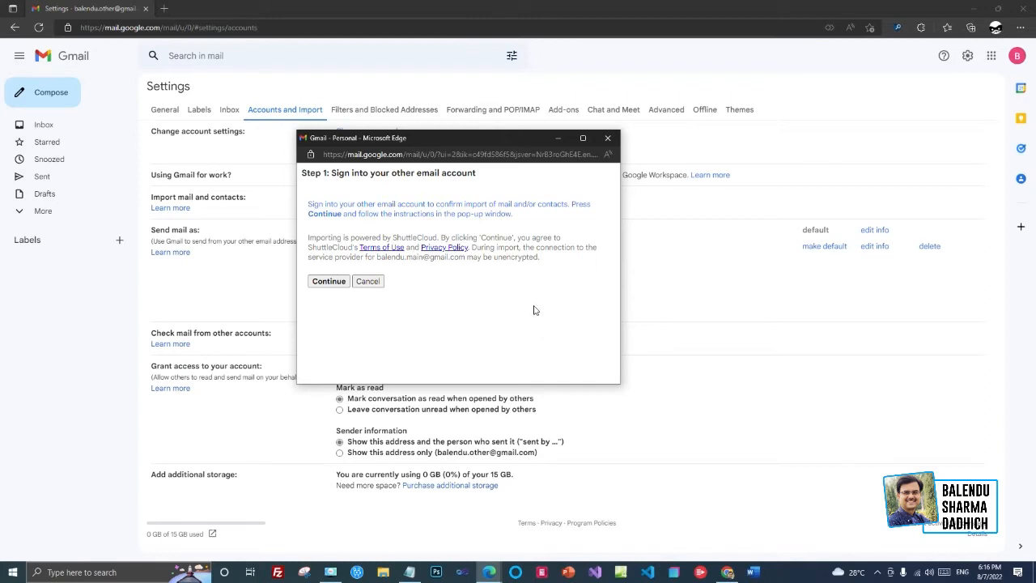
click(334, 283)
click(327, 283)
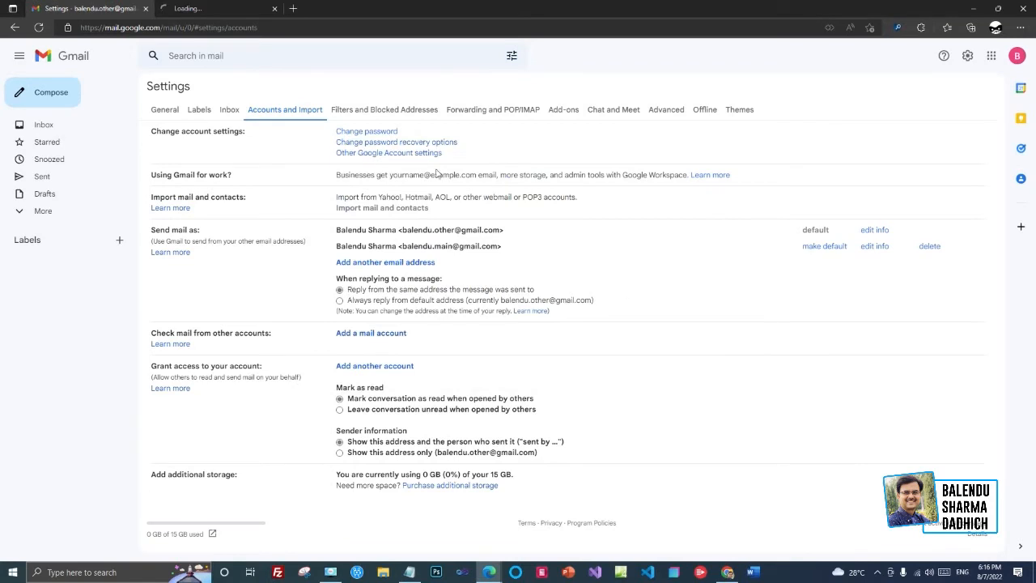
- Sign into the main account with its password and allow Gmail ShuttleCloud Migration access
click(224, 8)
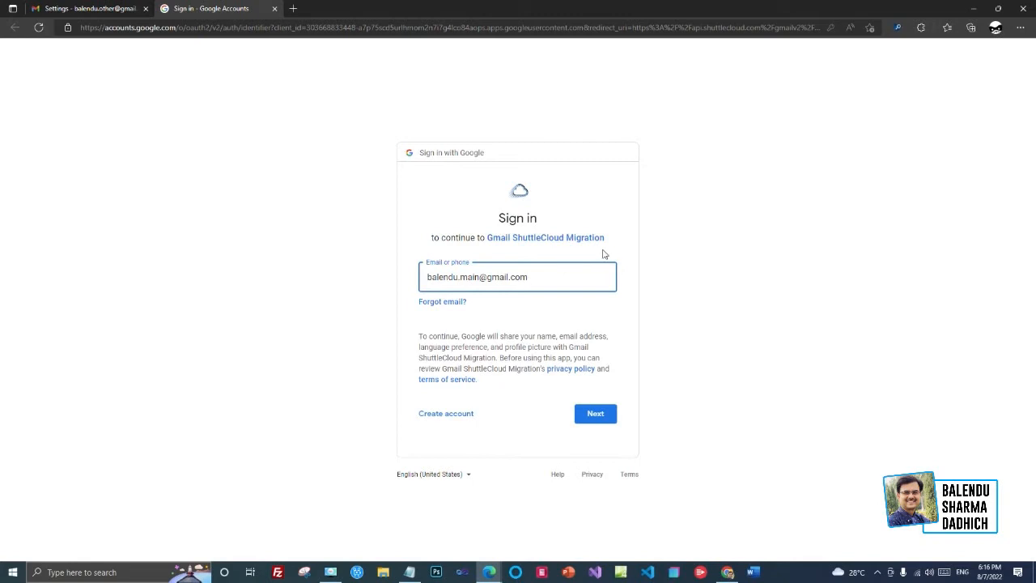
click(599, 417)
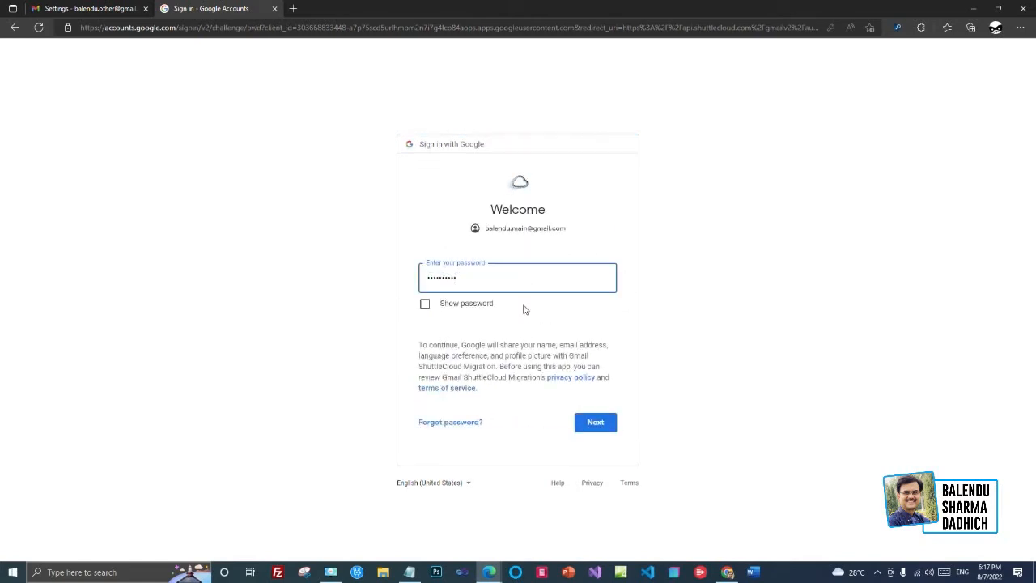
drag(469, 287, 336, 295)
key(BackSpace)
text(••••)
click(603, 423)
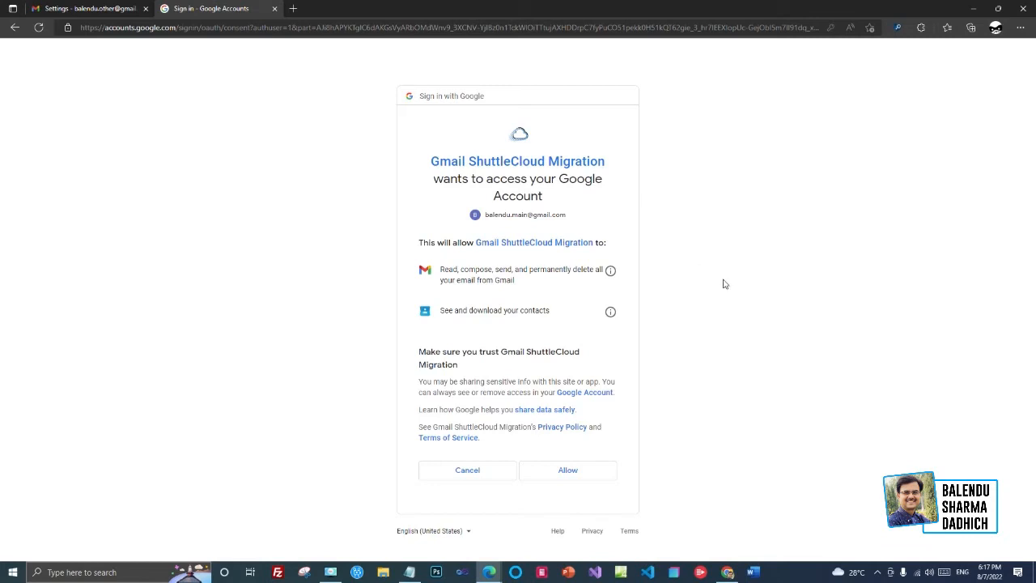
click(580, 472)
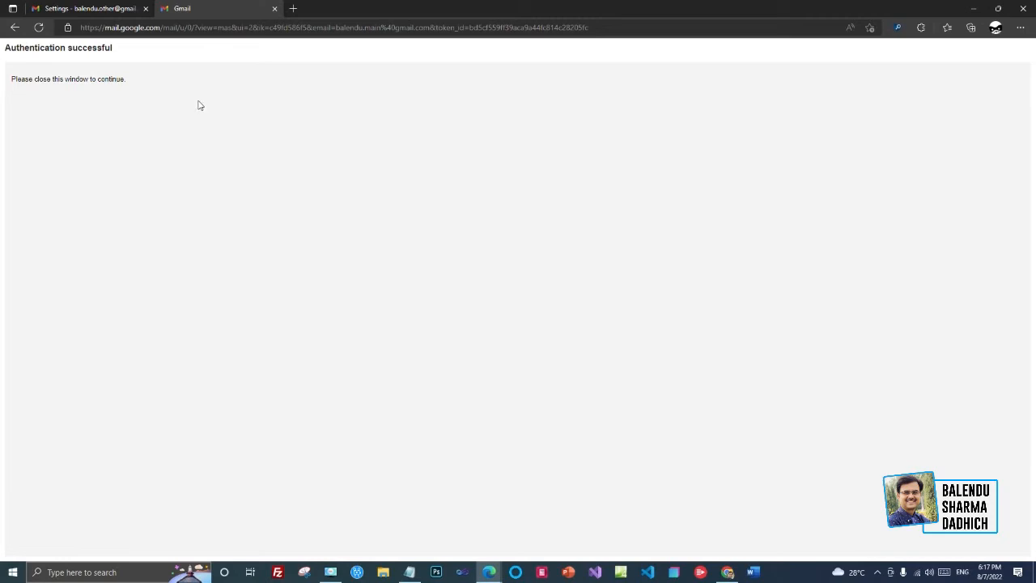
- Start the import from the main account with Import contacts and 30-day new-mail import unchecked
click(275, 9)
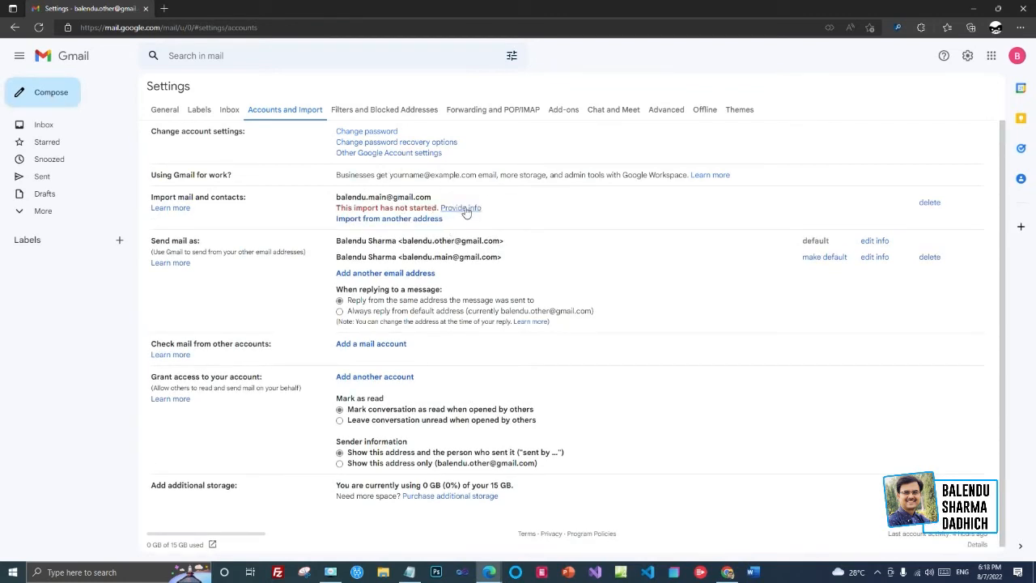
click(466, 212)
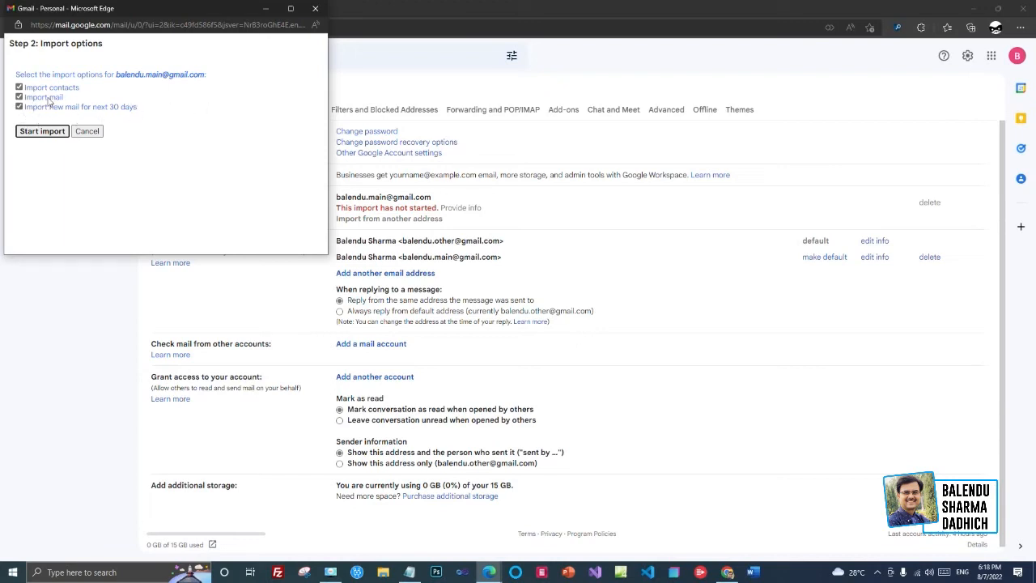
click(23, 90)
click(22, 109)
click(36, 132)
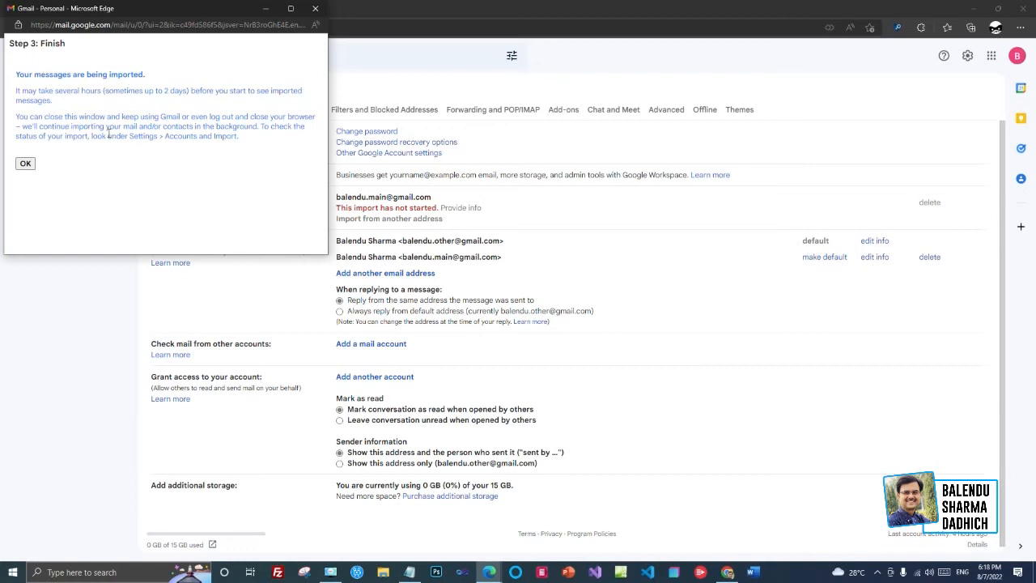
click(25, 165)
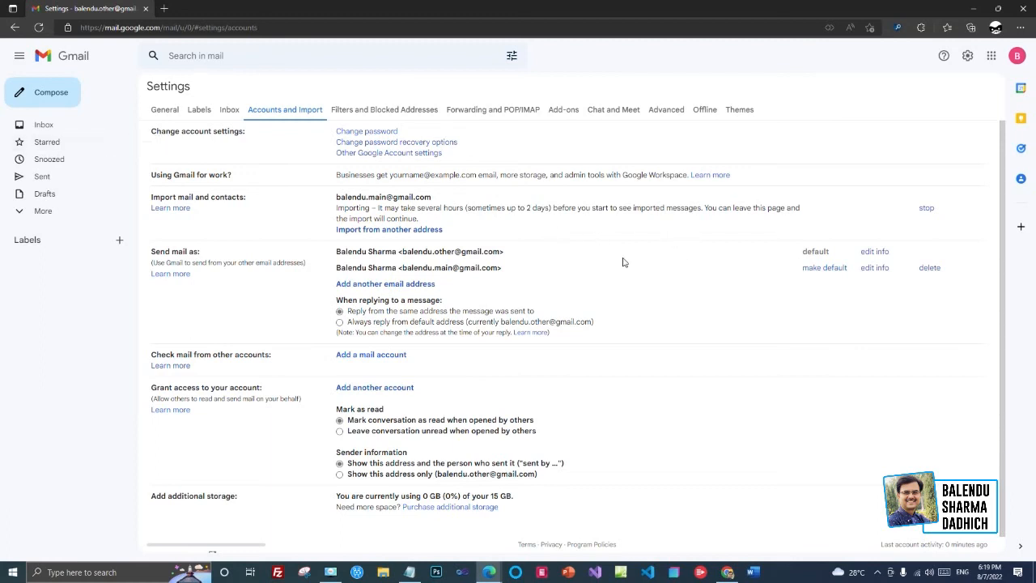
- Go to the Inbox once the import shows as in progress
click(42, 128)
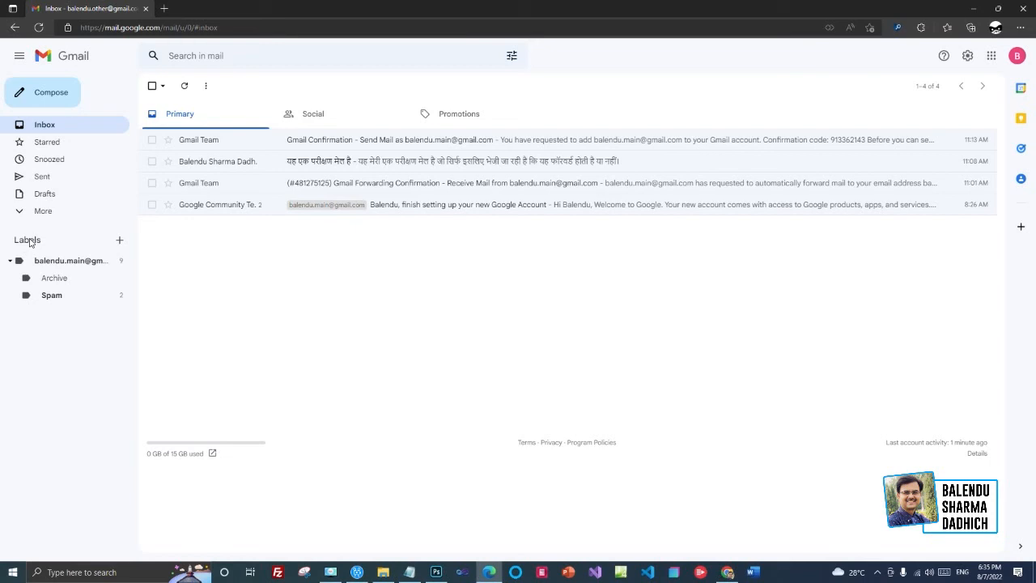
- Compare the imported label's 10 conversations against the main inbox's 8 messages, selecting all there
click(80, 268)
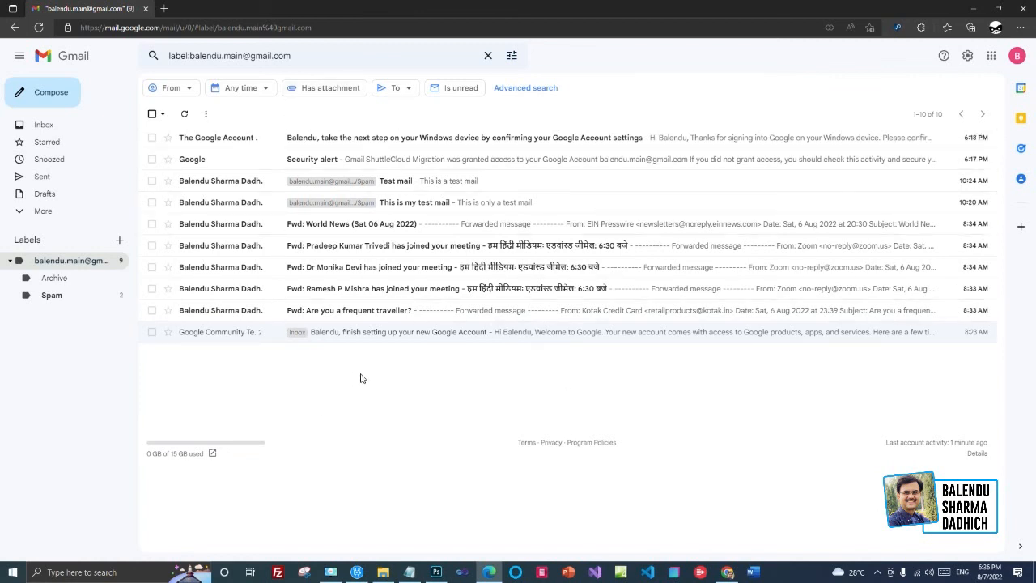
click(728, 574)
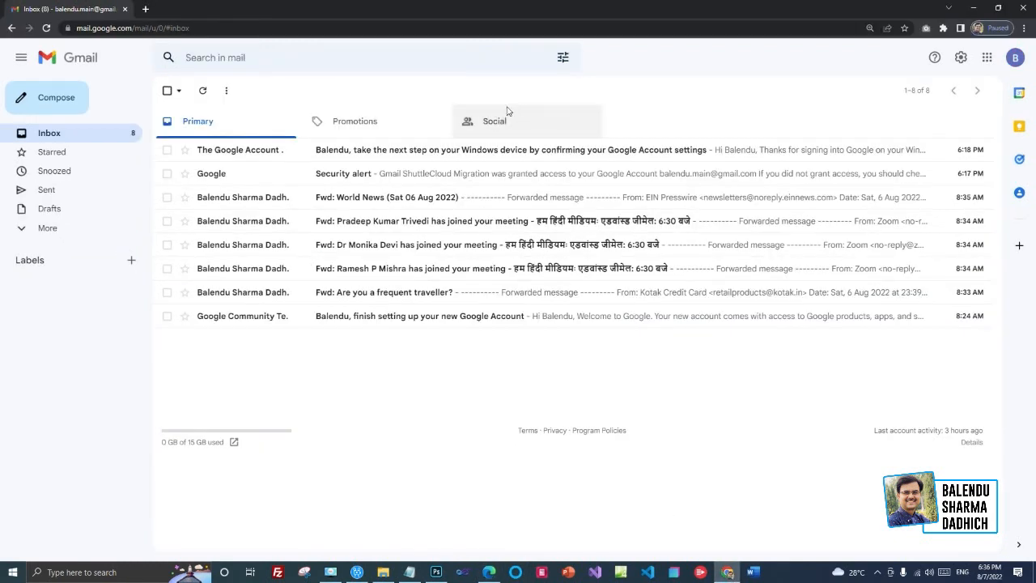
click(489, 572)
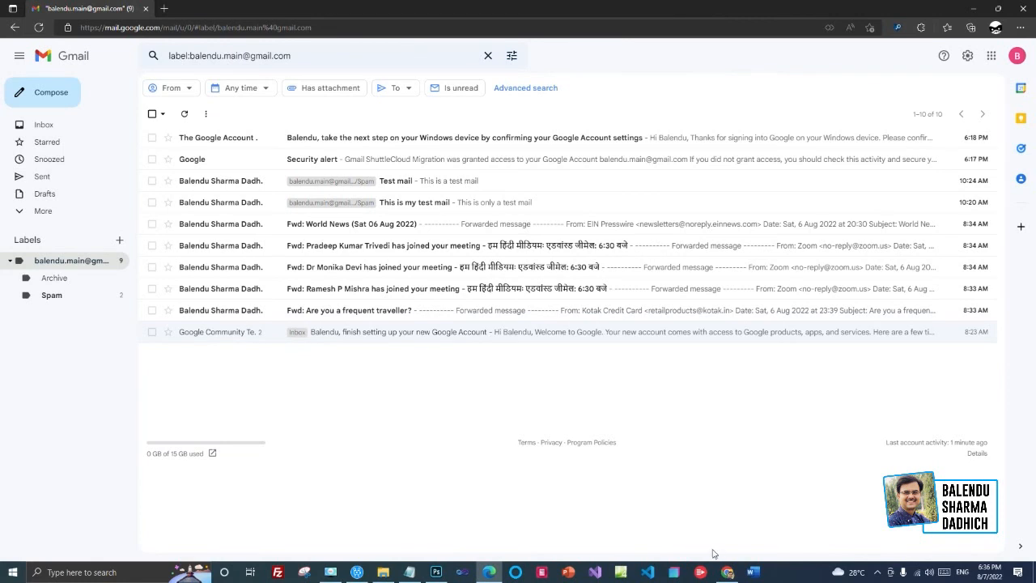
mouse_move(732, 574)
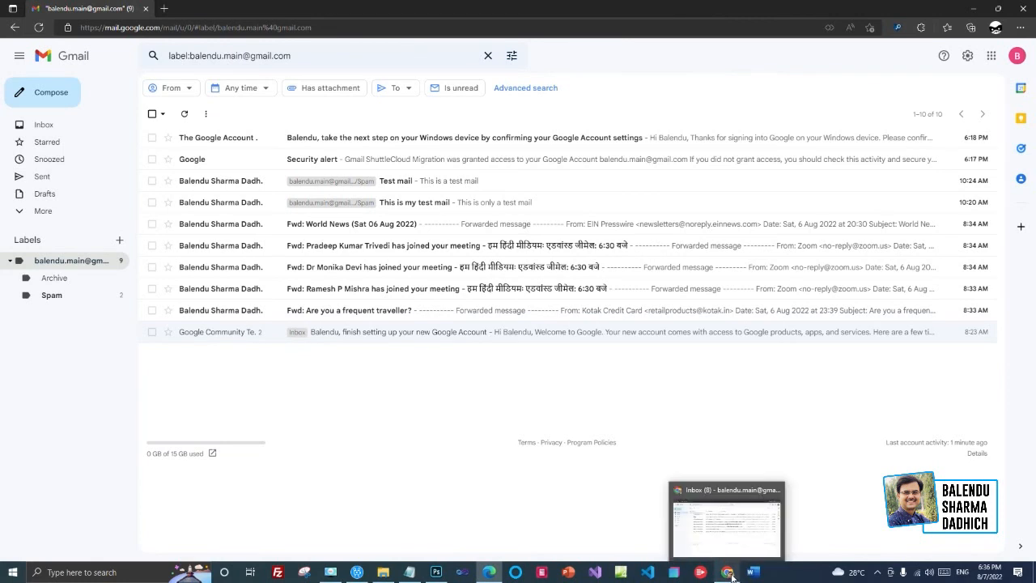
click(729, 573)
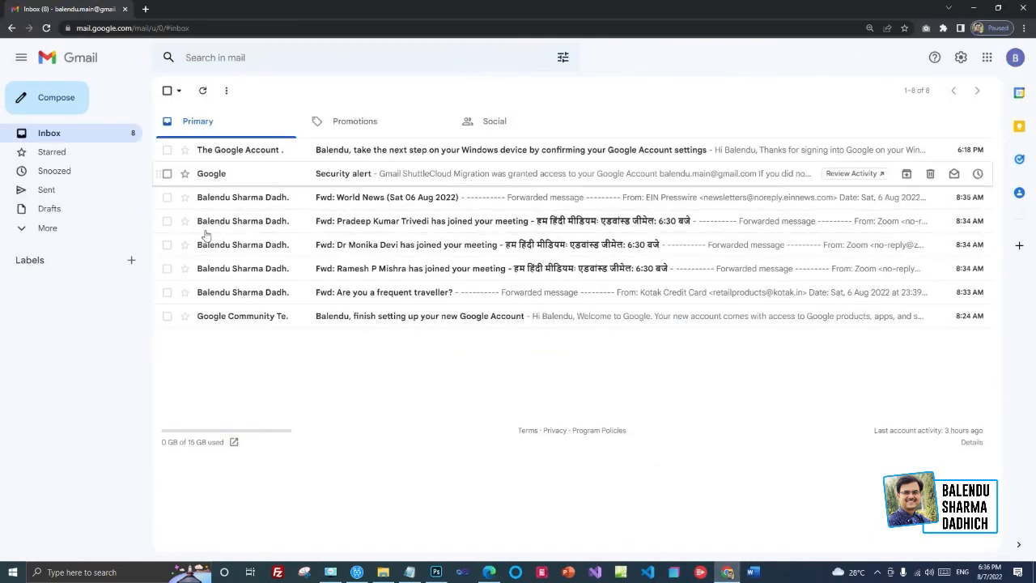
click(166, 90)
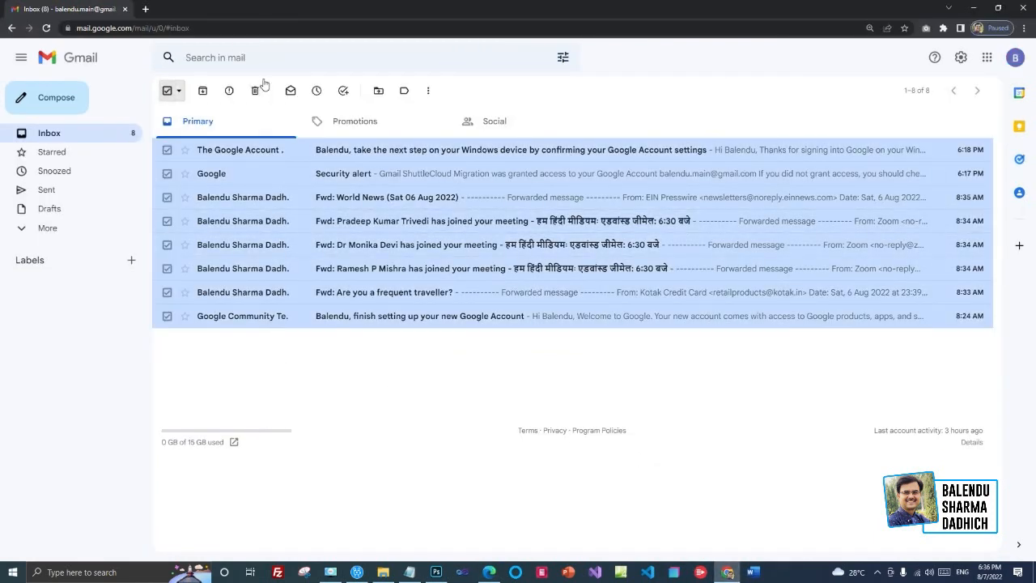